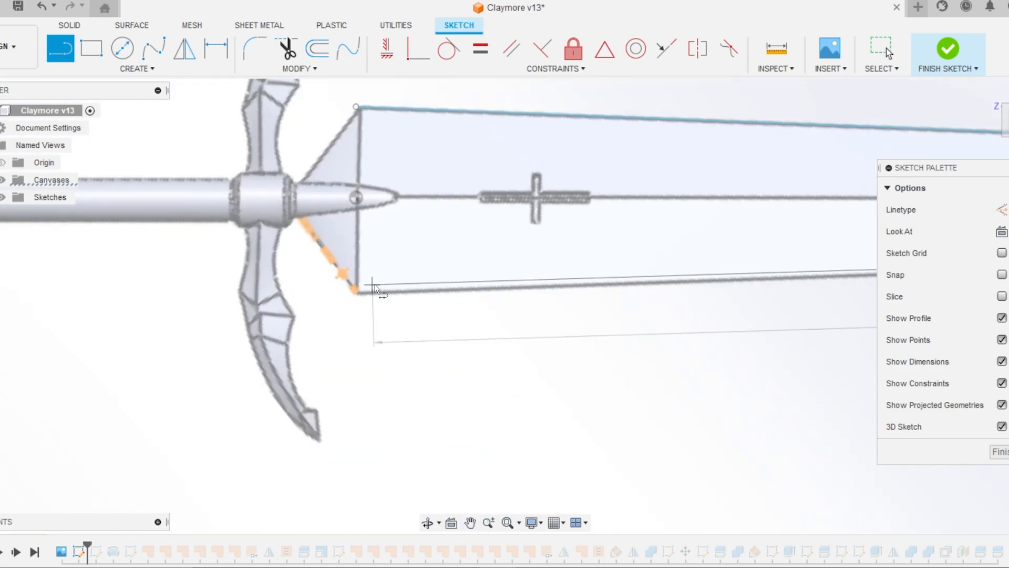
# - Draw a 10 mm upright line from the centre of the blade's base in the 3D sketch
pyautogui.scroll(5, 348, 279)
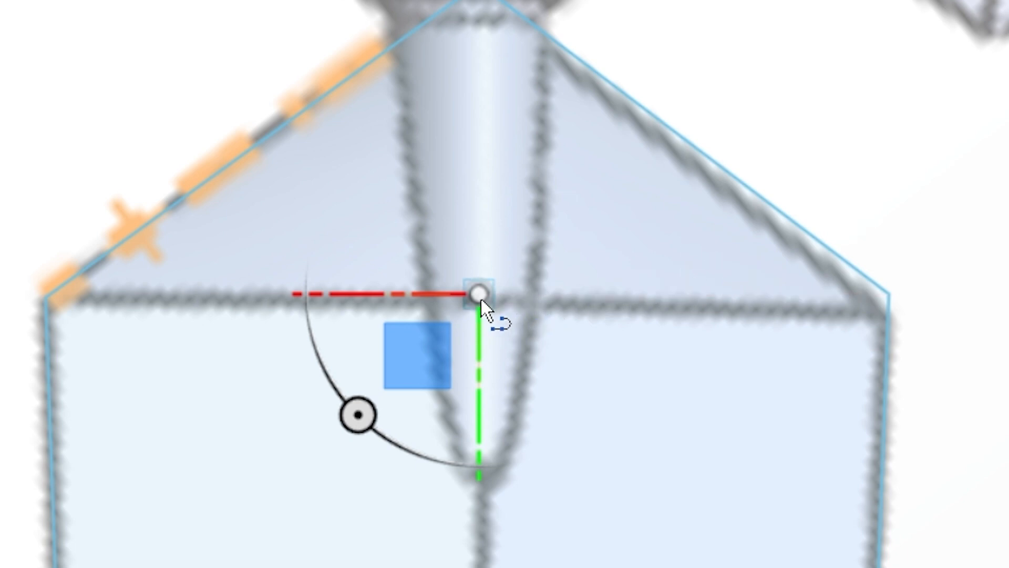
pyautogui.click(480, 298)
pyautogui.click(567, 305)
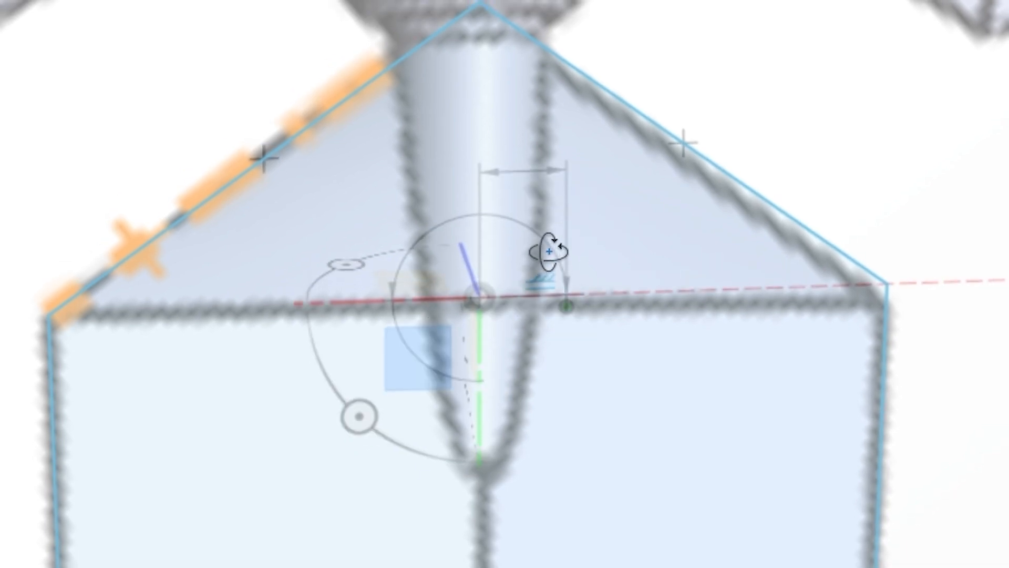
pyautogui.keyDown('shift'); pyautogui.moveTo(548, 252); pyautogui.dragTo(490, 264, button='middle'); pyautogui.keyUp('shift')
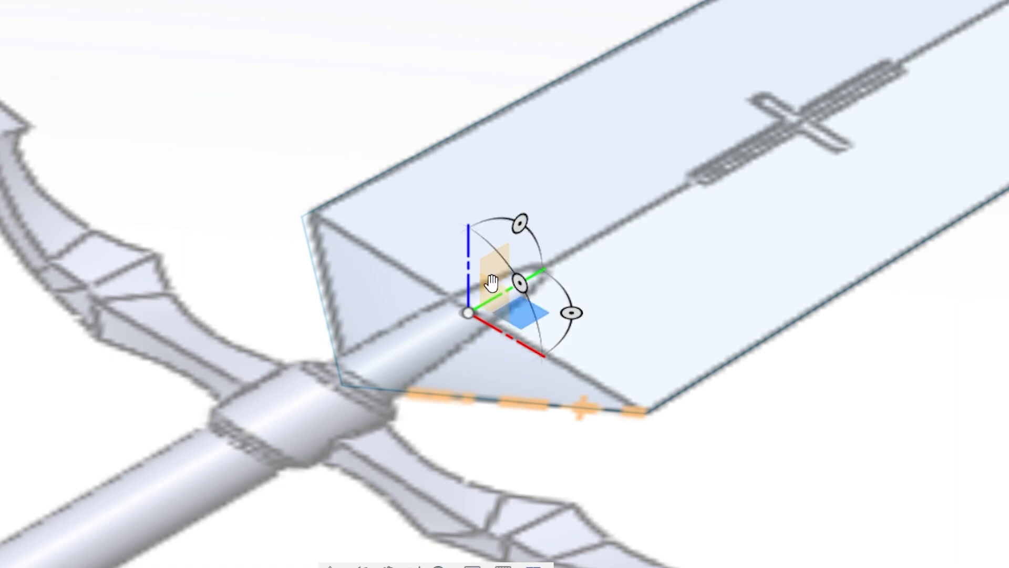
pyautogui.moveTo(466, 277); pyautogui.dragTo(464, 262)
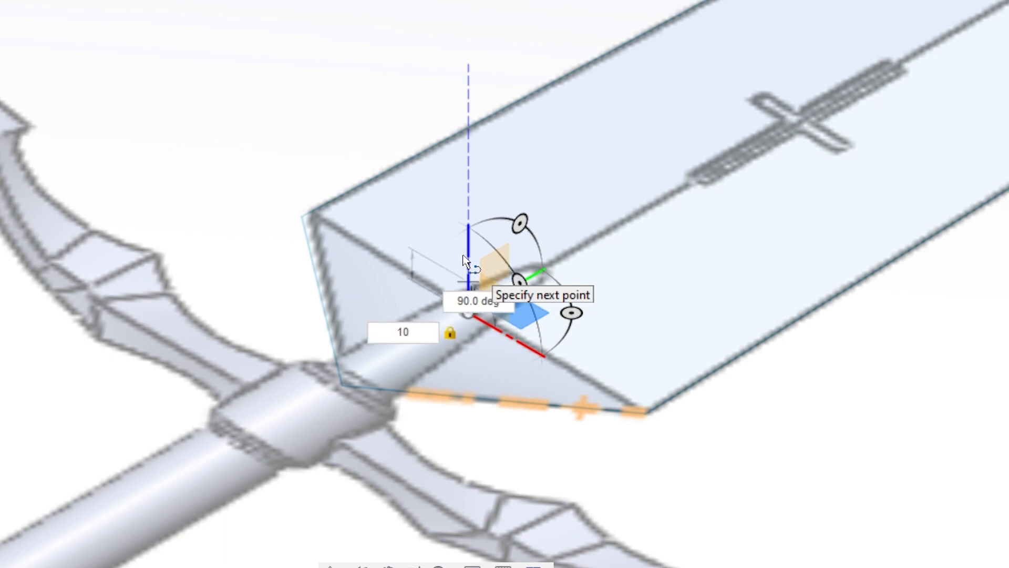
pyautogui.press('Return')
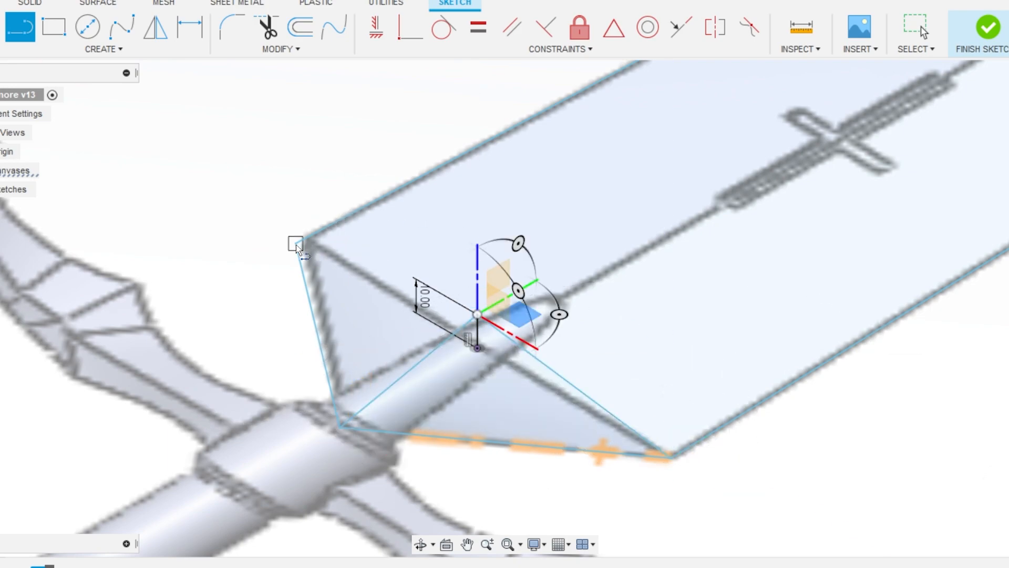
# - Connect the upper ends of the upright lines to the blade's corners and point, and draw the long central ridge line
pyautogui.click(477, 314)
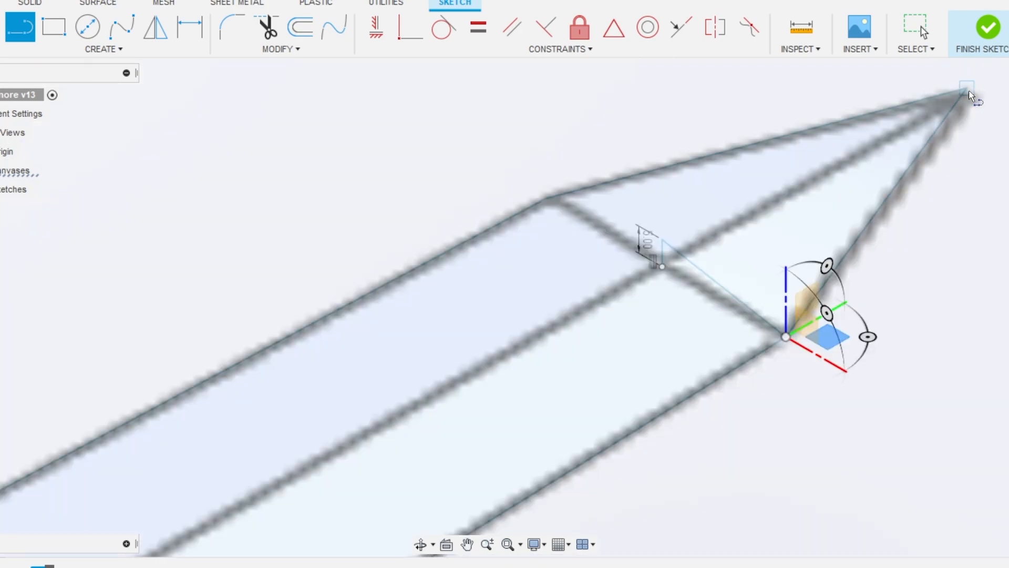
pyautogui.click(966, 90)
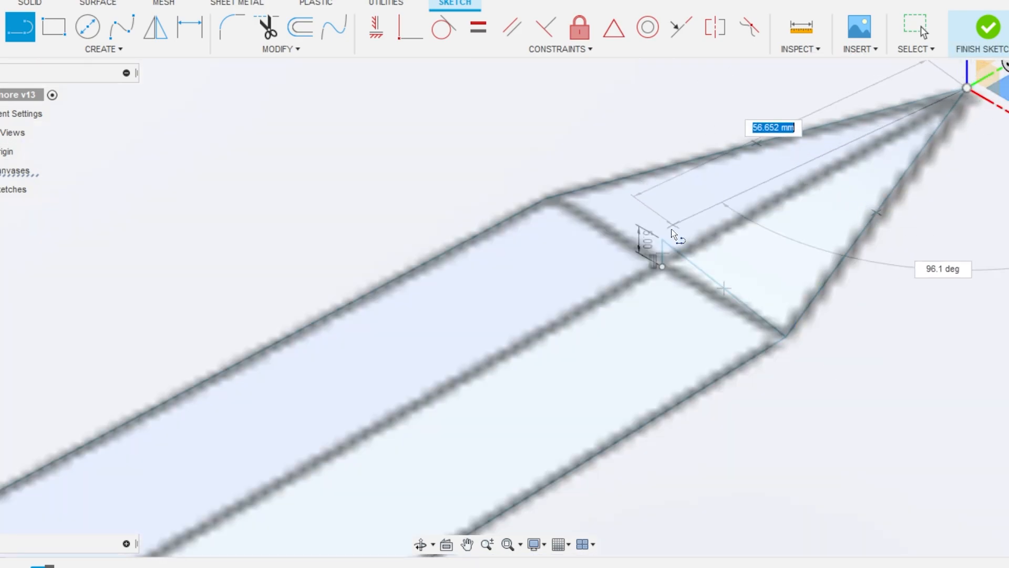
pyautogui.click(662, 239)
pyautogui.click(662, 240)
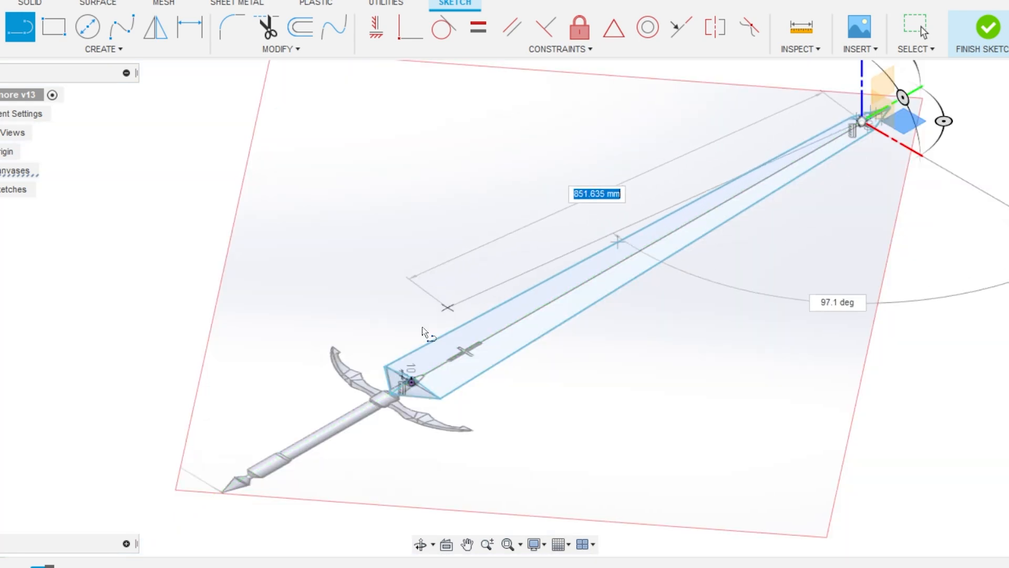
pyautogui.scroll(6, 412, 374)
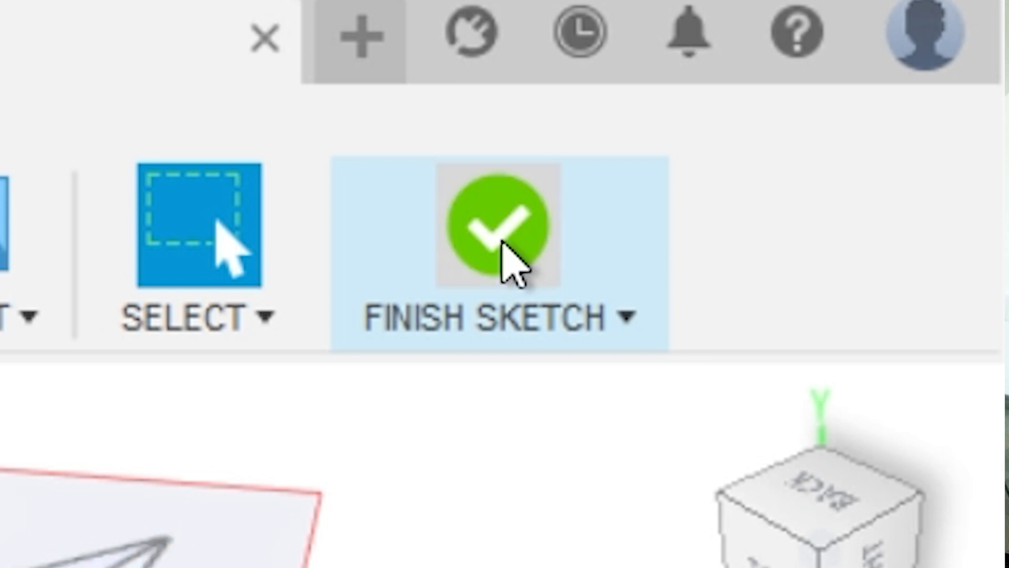
# - Finish the 3D sketch and patch the blade's faces between the ridge, edge and end curves as surfaces
pyautogui.click(502, 243)
pyautogui.click(578, 110)
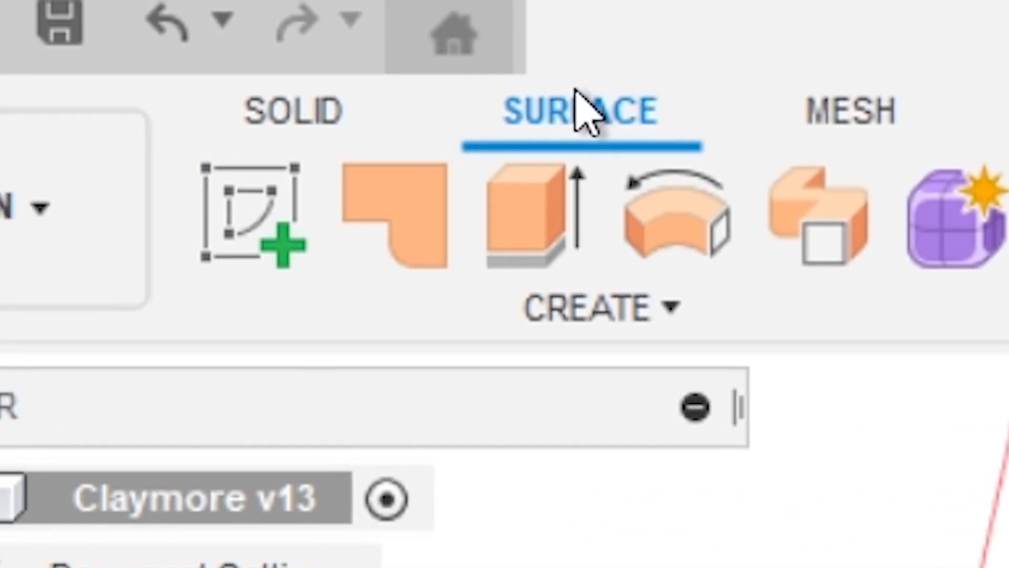
pyautogui.click(381, 242)
pyautogui.click(198, 434)
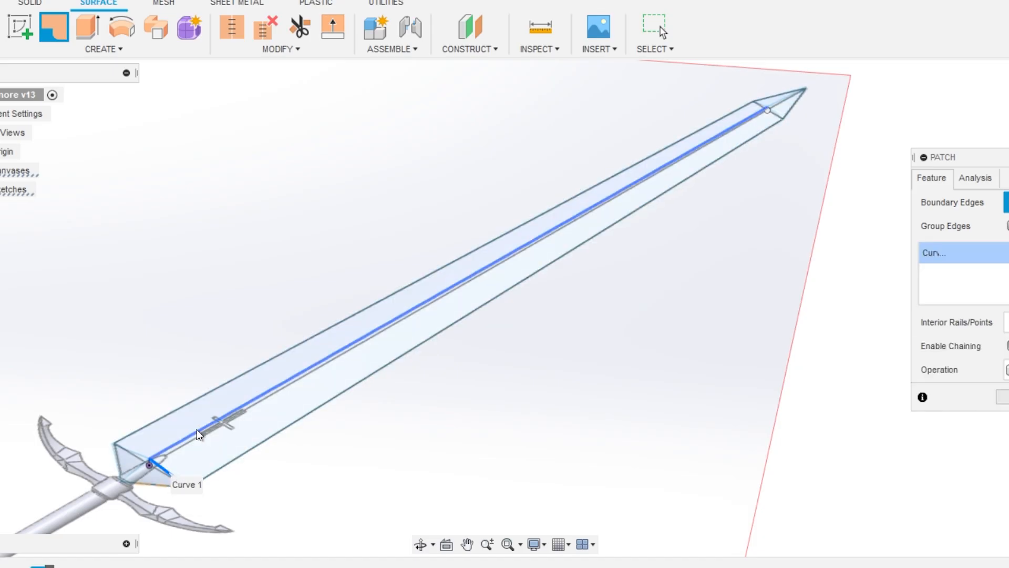
pyautogui.click(458, 285)
pyautogui.click(777, 120)
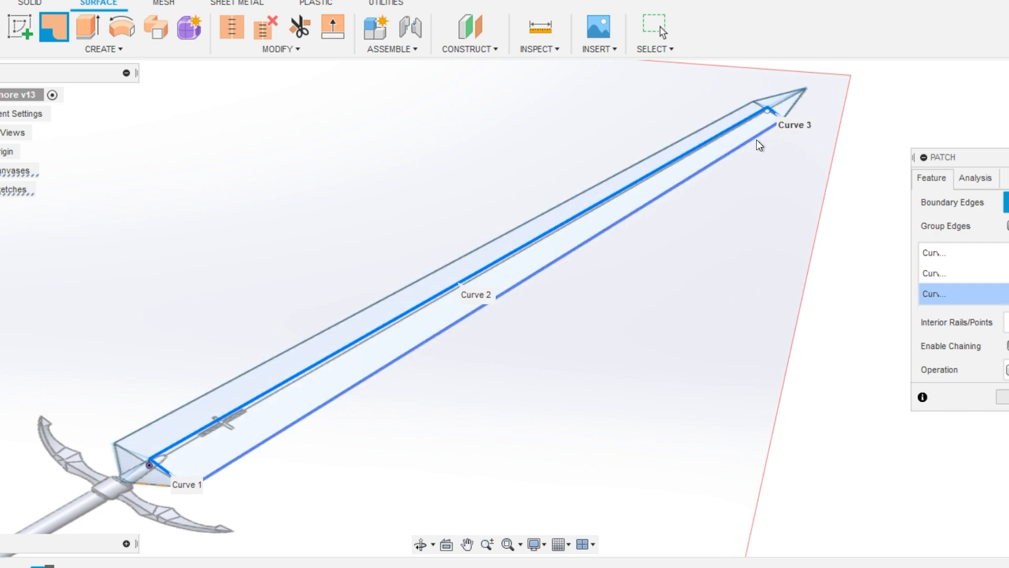
pyautogui.click(756, 139)
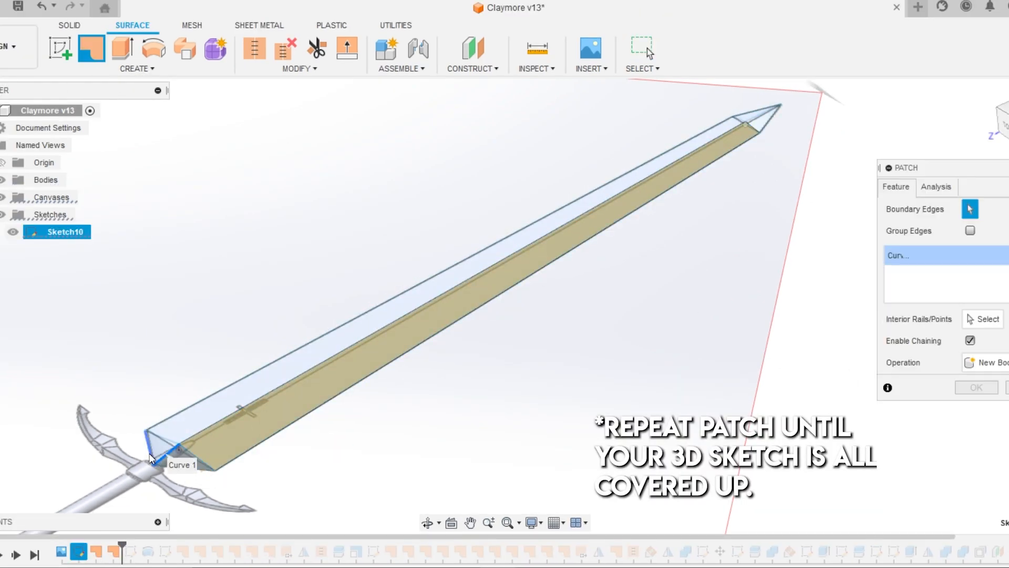
pyautogui.click(462, 285)
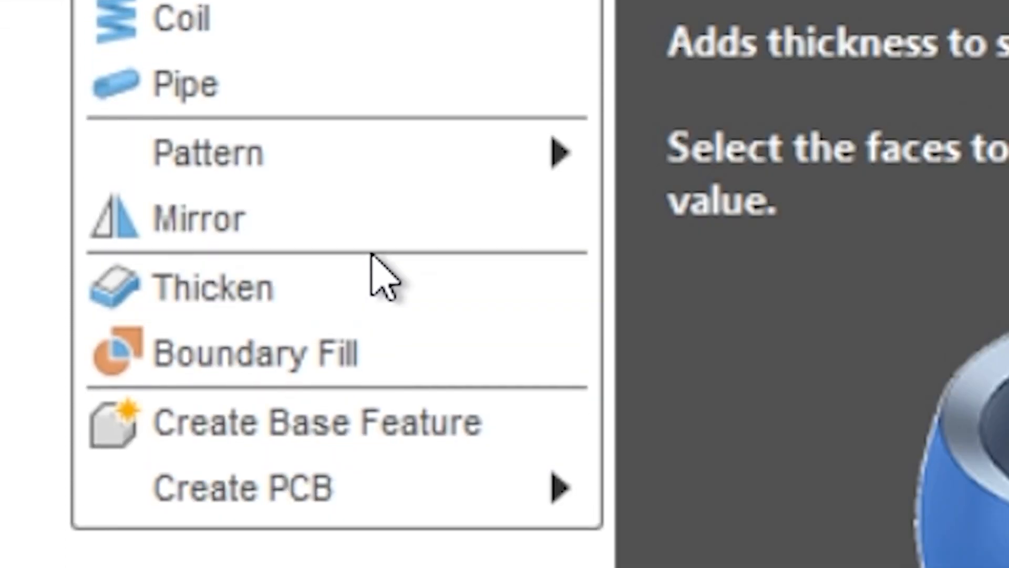
# - Mirror the patched blade surfaces about the flat blade plane to form the opposite half of the blade
pyautogui.click(59, 392)
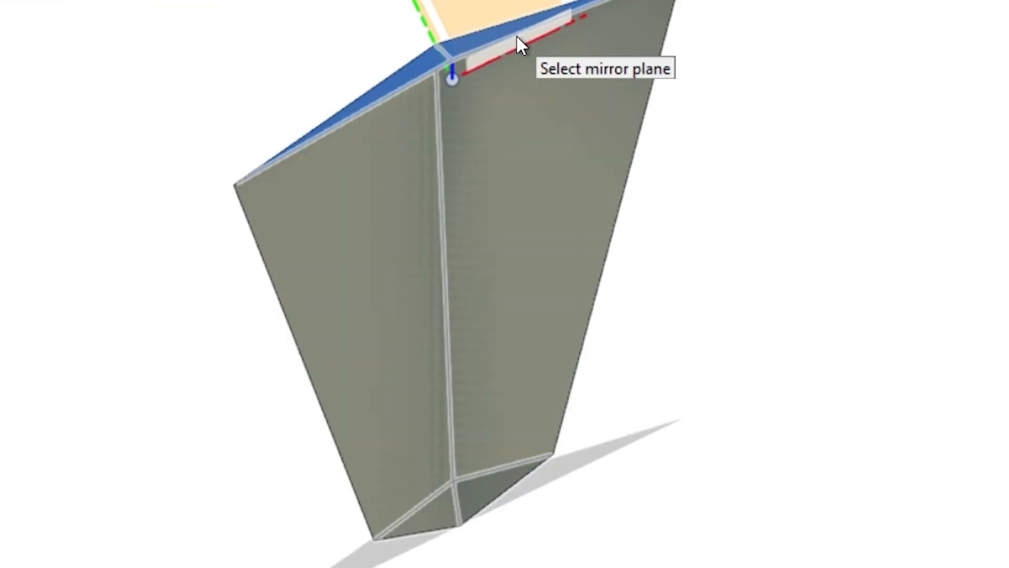
pyautogui.click(516, 36)
pyautogui.keyDown('shift'); pyautogui.moveTo(598, 98); pyautogui.dragTo(620, 123, button='middle'); pyautogui.keyUp('shift')
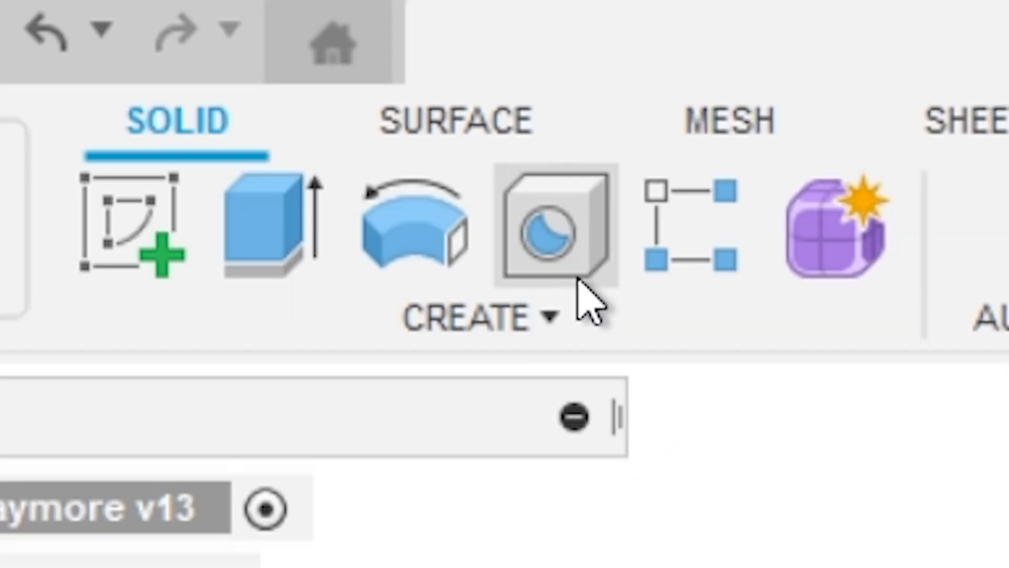
pyautogui.click(460, 154)
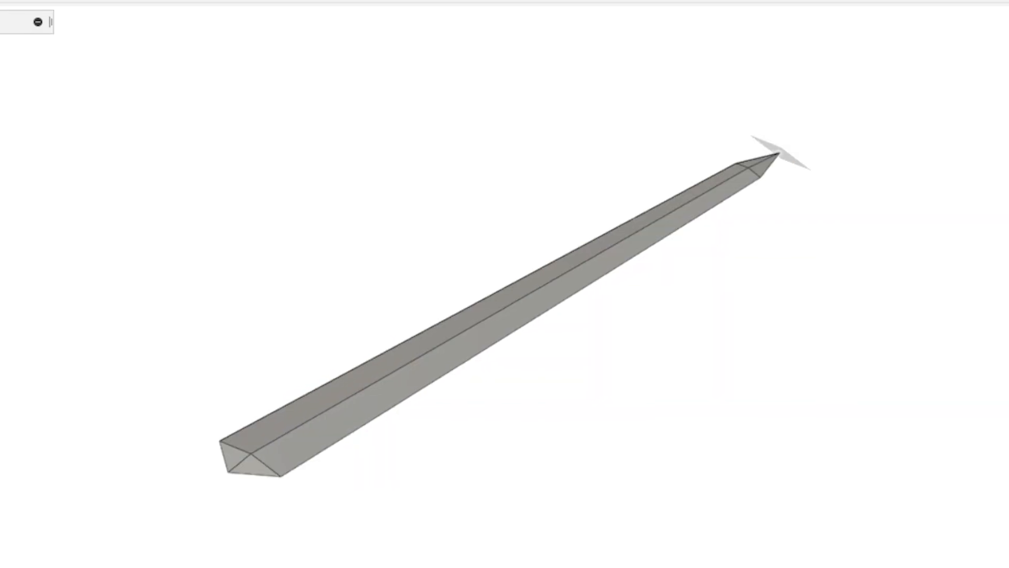
pyautogui.click(496, 293)
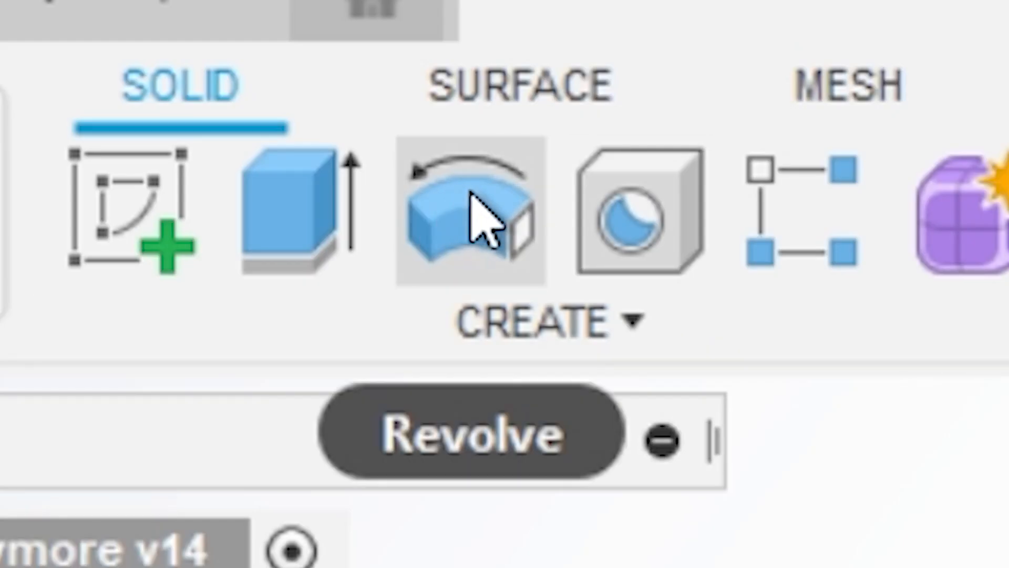
# - Revolve the closed handle profile around its long centre axis as a new body
pyautogui.click(97, 28)
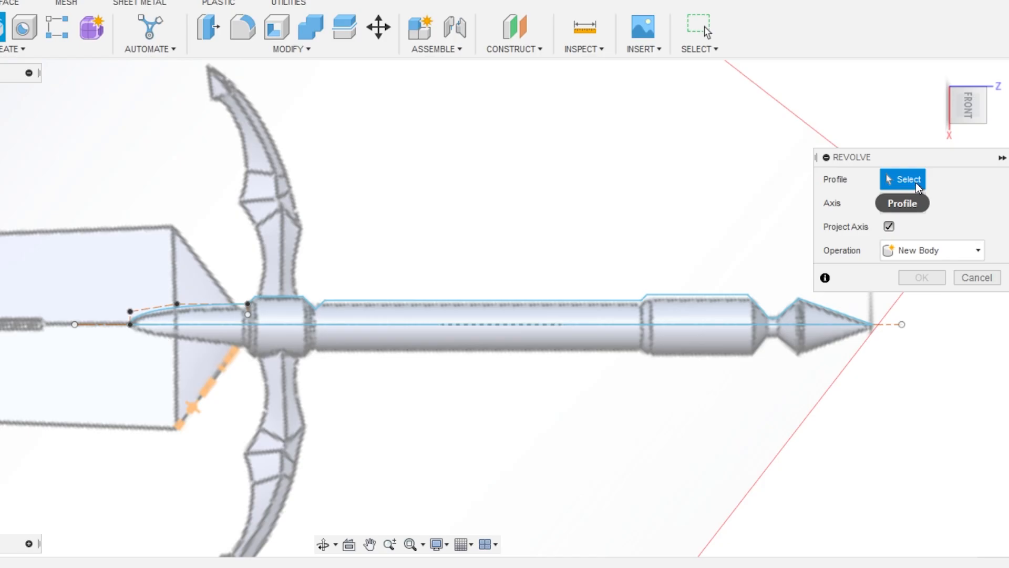
pyautogui.click(455, 326)
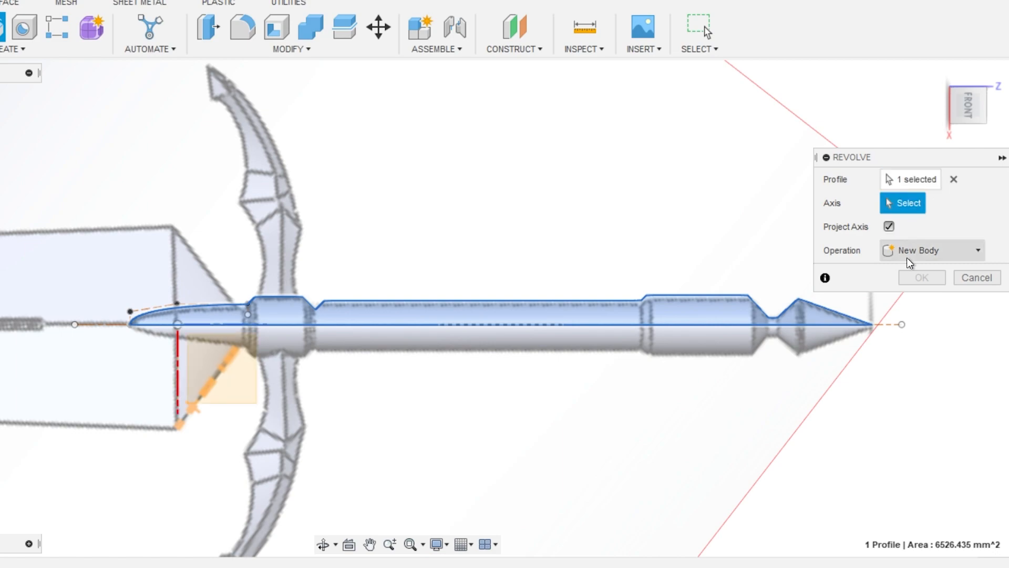
pyautogui.click(892, 329)
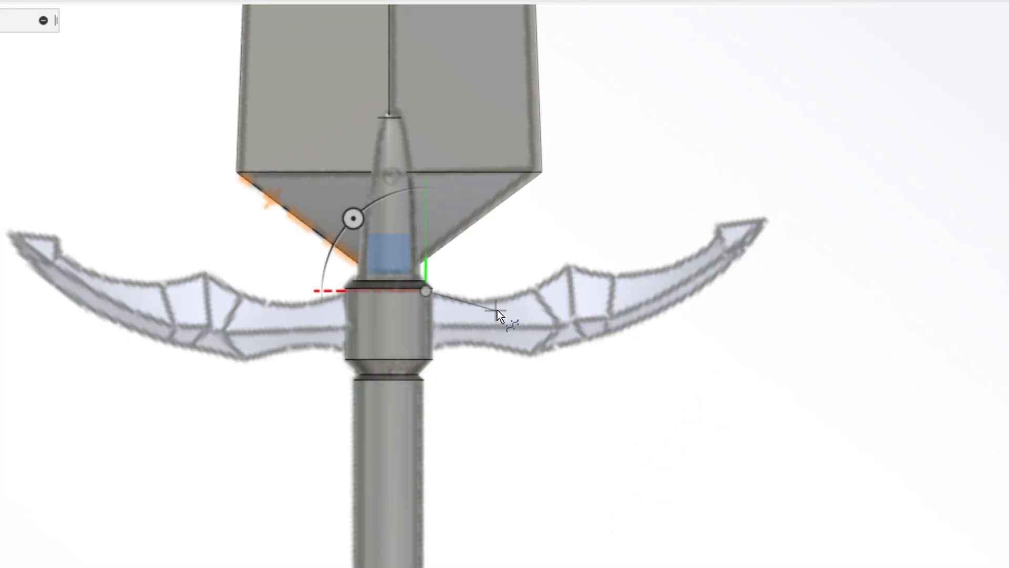
# - Trace the upper edge of the right guard arm with control-point splines and adjust their control points to the canvas
pyautogui.scroll(5, 497, 310)
pyautogui.click(718, 272)
pyautogui.click(841, 259)
pyautogui.click(946, 155)
pyautogui.press('Return')
pyautogui.moveTo(846, 263); pyautogui.dragTo(802, 265)
pyautogui.moveTo(911, 247); pyautogui.dragTo(946, 231)
# - Draw the pointed tip of the right guard arm with lines and trace its outer lower edge with a spline
pyautogui.press('l')
pyautogui.click(947, 150)
pyautogui.click(970, 219)
pyautogui.click(947, 150)
pyautogui.click(58, 11)
pyautogui.scroll(1, 431, 353)
pyautogui.click(898, 370)
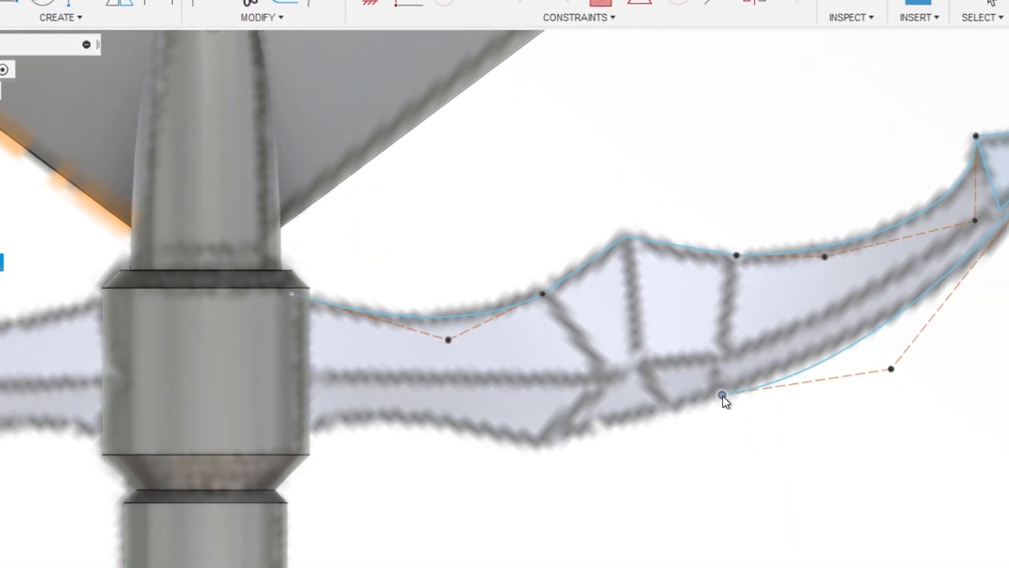
pyautogui.click(729, 407)
# - Sketch the curved middle edge and the slanted facet line inside the right guard arm, following the canvas
pyautogui.scroll(3, 633, 370)
pyautogui.click(593, 388)
pyautogui.click(653, 363)
pyautogui.click(760, 363)
pyautogui.moveTo(709, 365); pyautogui.dragTo(712, 352)
pyautogui.click(530, 296)
pyautogui.click(591, 383)
# - Trace the inner ridge toward the guard tip and add the small facet lines in the lower part of the arm
pyautogui.click(71, 23)
pyautogui.click(712, 352)
pyautogui.click(992, 211)
pyautogui.click(588, 383)
pyautogui.click(521, 450)
pyautogui.click(654, 400)
pyautogui.click(626, 361)
pyautogui.click(702, 391)
pyautogui.click(654, 400)
# - Draw the horizontal centre line of the guard arm to the collar and the vertical line closing the arm there
pyautogui.click(584, 379)
pyautogui.click(288, 379)
pyautogui.click(288, 295)
pyautogui.click(288, 444)
pyautogui.press('m')
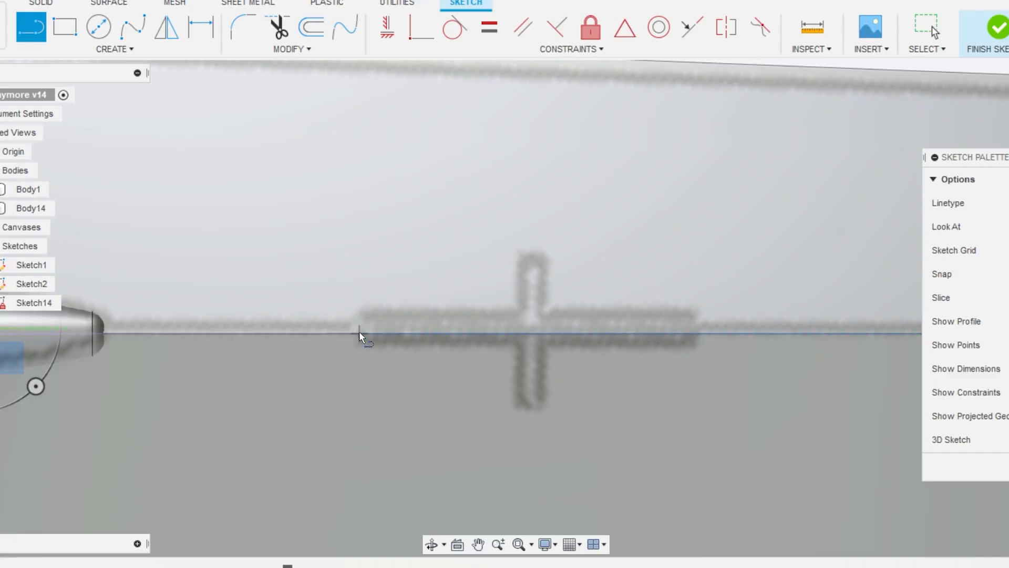
# - Start the upper half of the cross outline on the blade with lines from the centreline up the crossbar's side
pyautogui.click(359, 332)
pyautogui.click(359, 317)
pyautogui.rightClick(514, 315)
pyautogui.click(520, 316)
pyautogui.click(519, 258)
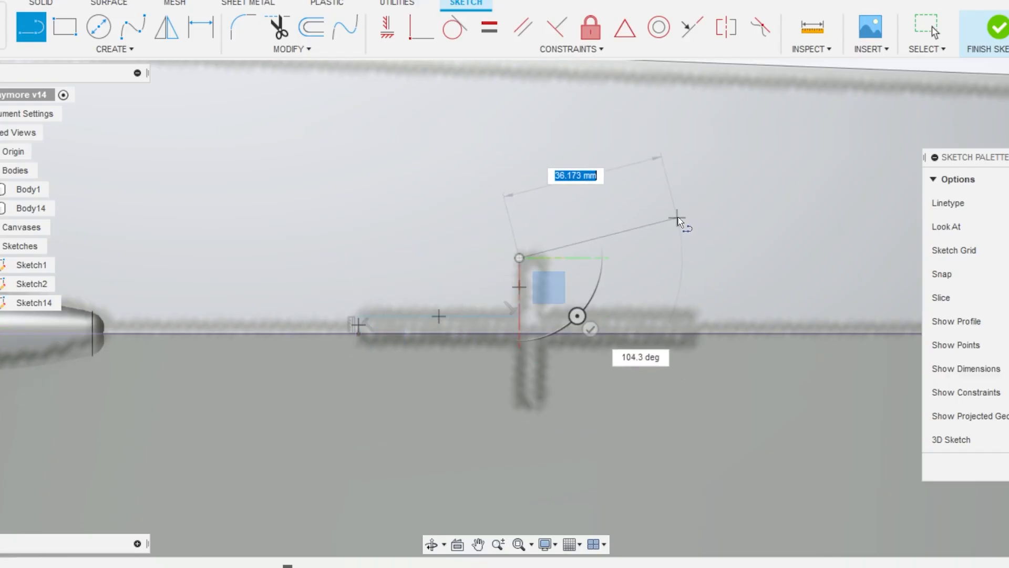
# - Complete the upper half of the cross outline with a slanted arm extension and lines back down to the blade's centreline
pyautogui.scroll(2, 557, 295)
pyautogui.click(538, 316)
pyautogui.click(721, 315)
pyautogui.scroll(2, 699, 335)
pyautogui.click(730, 340)
pyautogui.press('Escape')
pyautogui.scroll(-4, 719, 346)
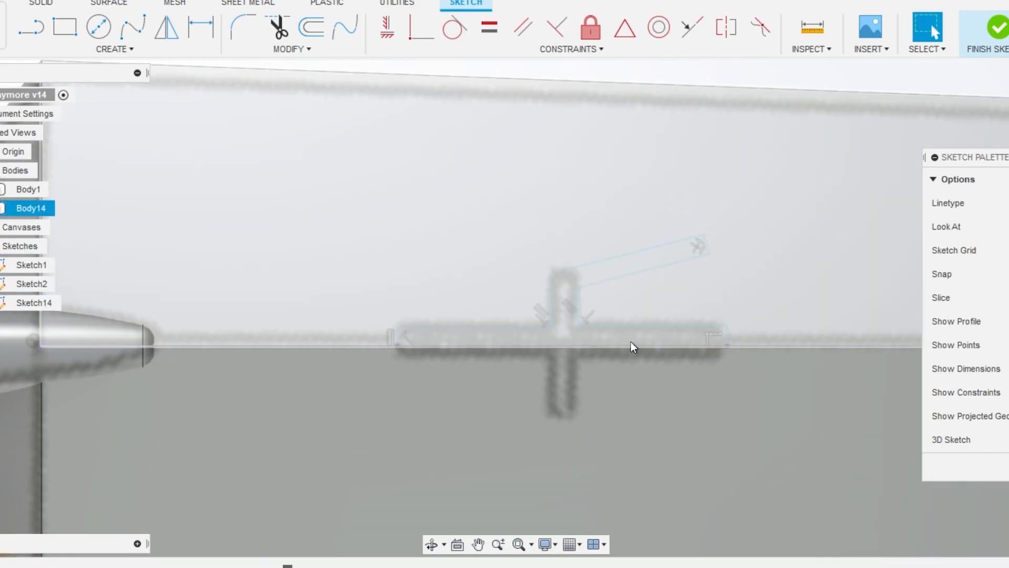
# - Mirror the half cross outline about the blade's centreline
pyautogui.moveTo(293, 183); pyautogui.dragTo(790, 350)
pyautogui.click(167, 26)
pyautogui.click(530, 357)
pyautogui.click(830, 231)
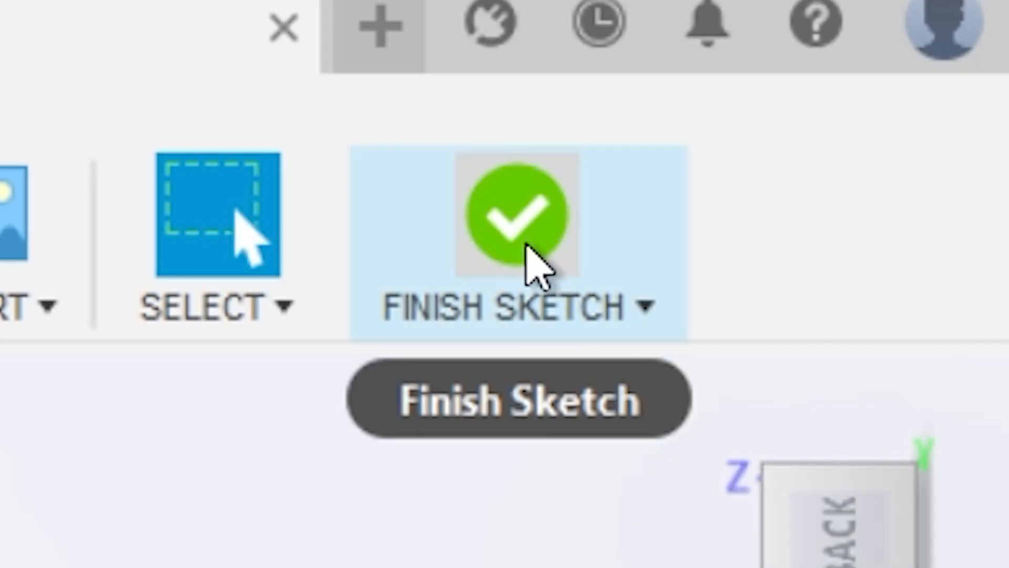
# - Finish the sketch and split the blade body using the cross outline as the splitting tool
pyautogui.click(531, 252)
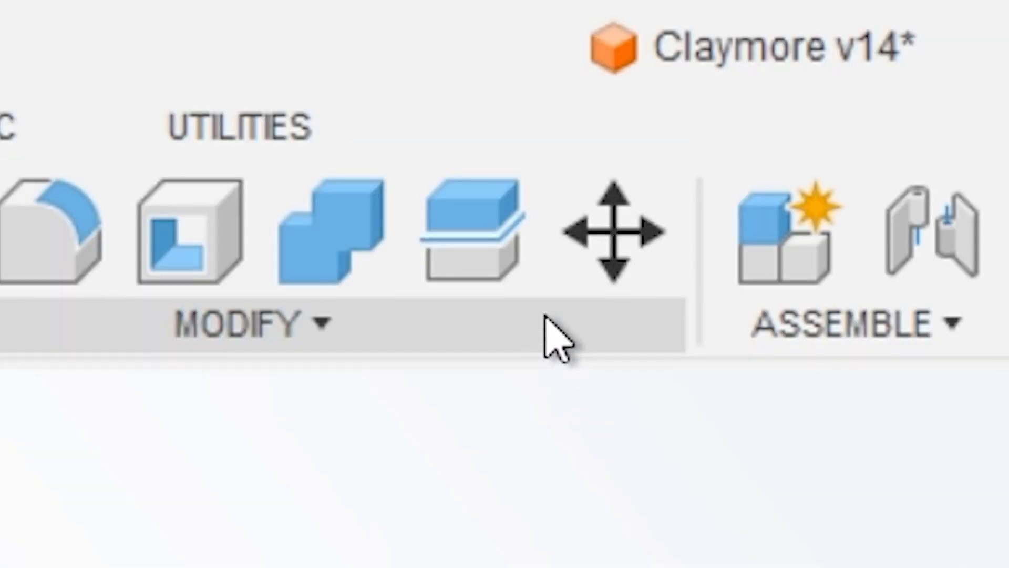
pyautogui.click(507, 260)
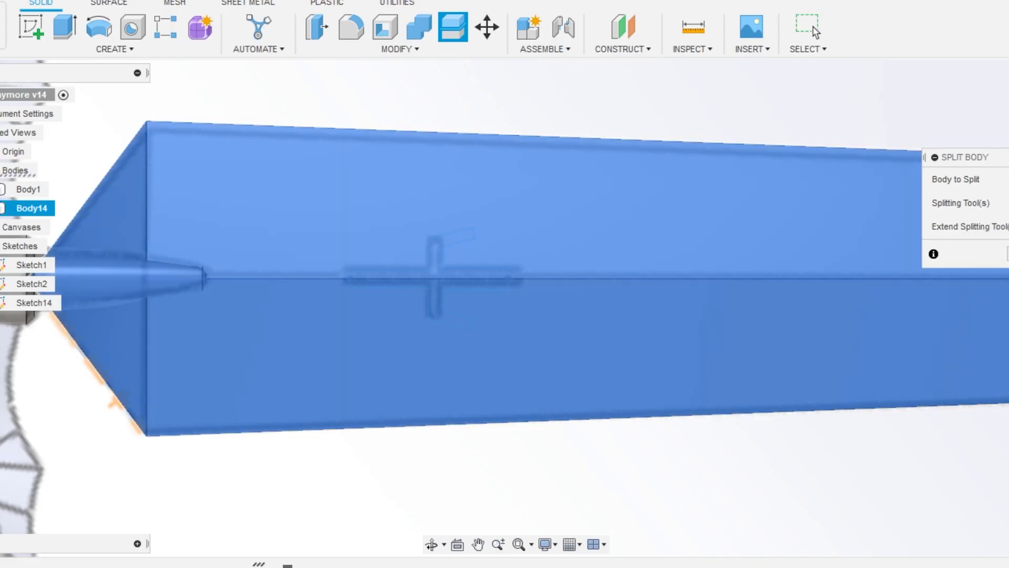
pyautogui.keyDown('shift'); pyautogui.moveTo(688, 315); pyautogui.dragTo(440, 313, button='middle'); pyautogui.keyUp('shift')
pyautogui.scroll(5, 586, 236)
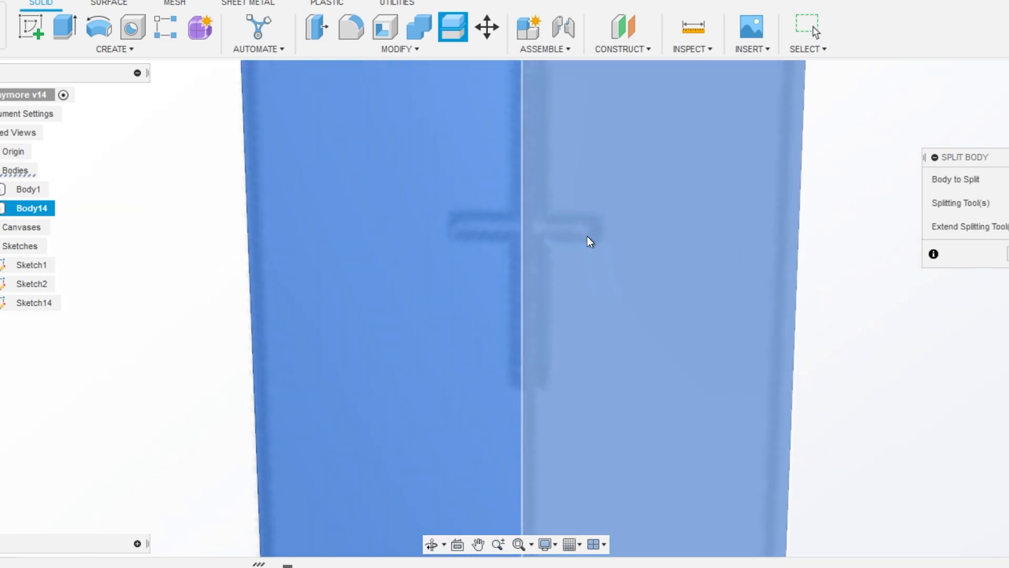
pyautogui.moveTo(587, 235); pyautogui.dragTo(538, 314, button='middle')
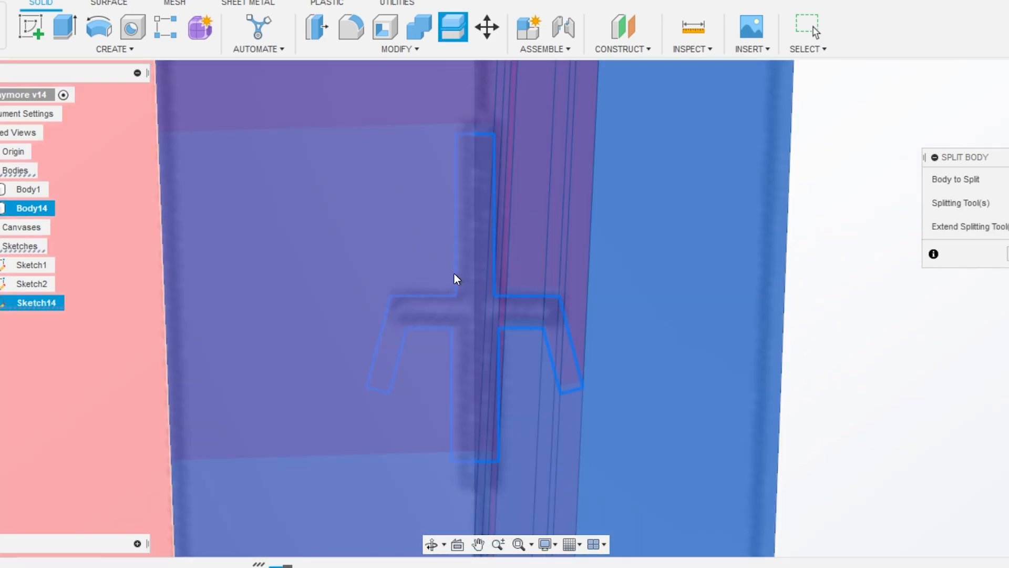
pyautogui.keyDown('shift'); pyautogui.moveTo(454, 273); pyautogui.dragTo(604, 308, button='middle'); pyautogui.keyUp('shift')
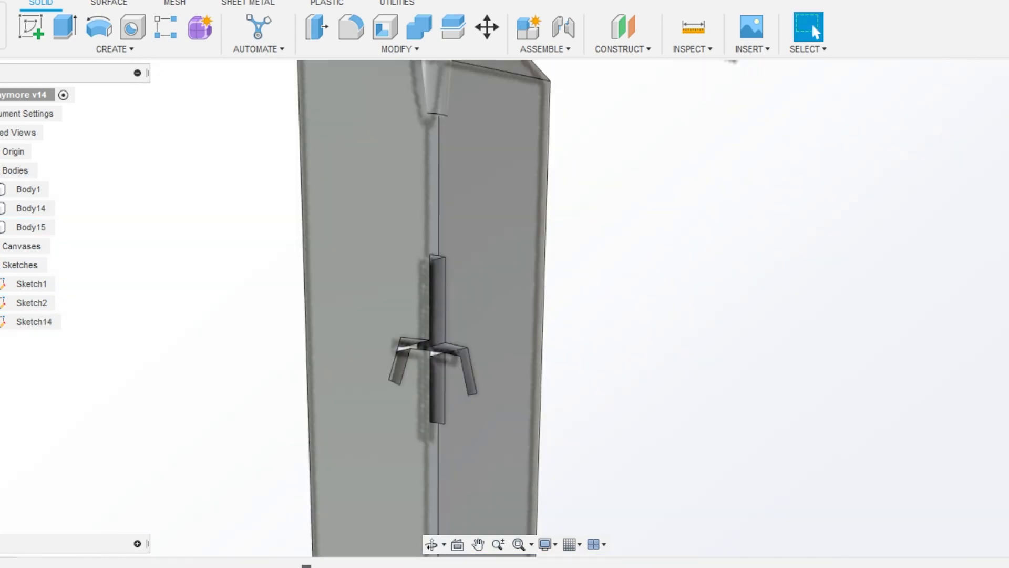
# - Hide the main blade body surrounding the cross-shaped body
pyautogui.keyDown('shift'); pyautogui.moveTo(509, 296); pyautogui.dragTo(632, 293, button='middle'); pyautogui.keyUp('shift')
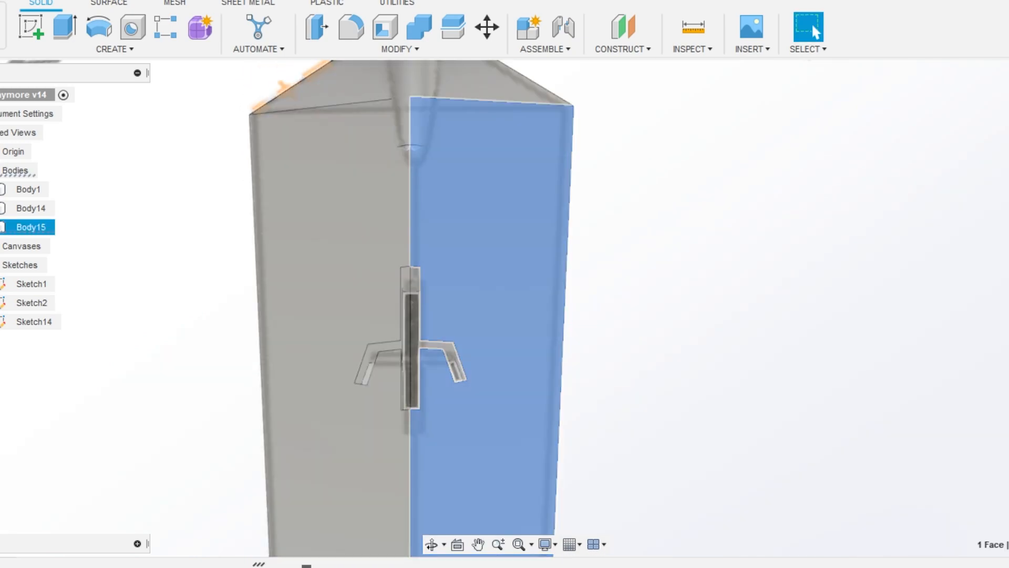
pyautogui.press('v')
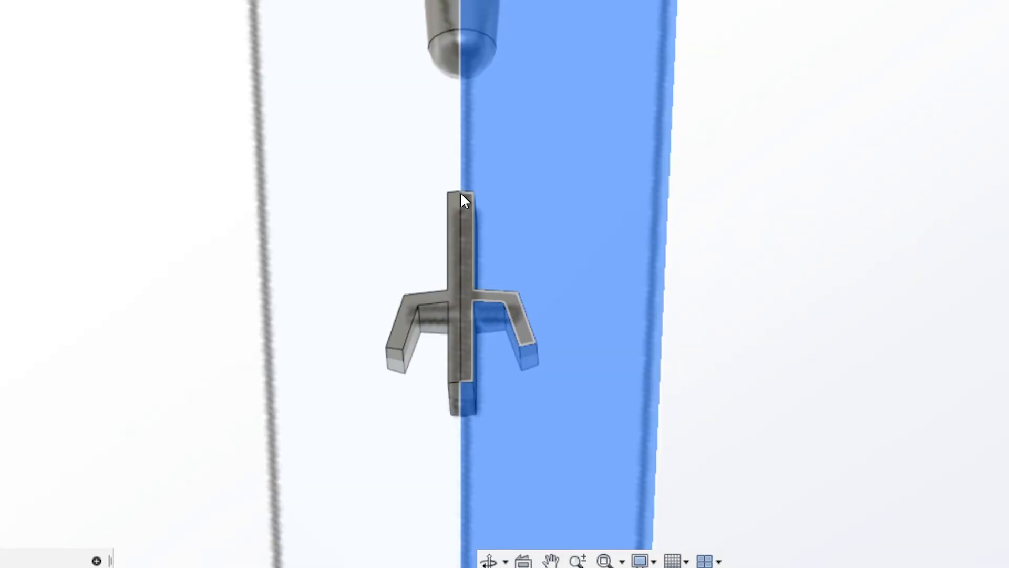
pyautogui.click(812, 231)
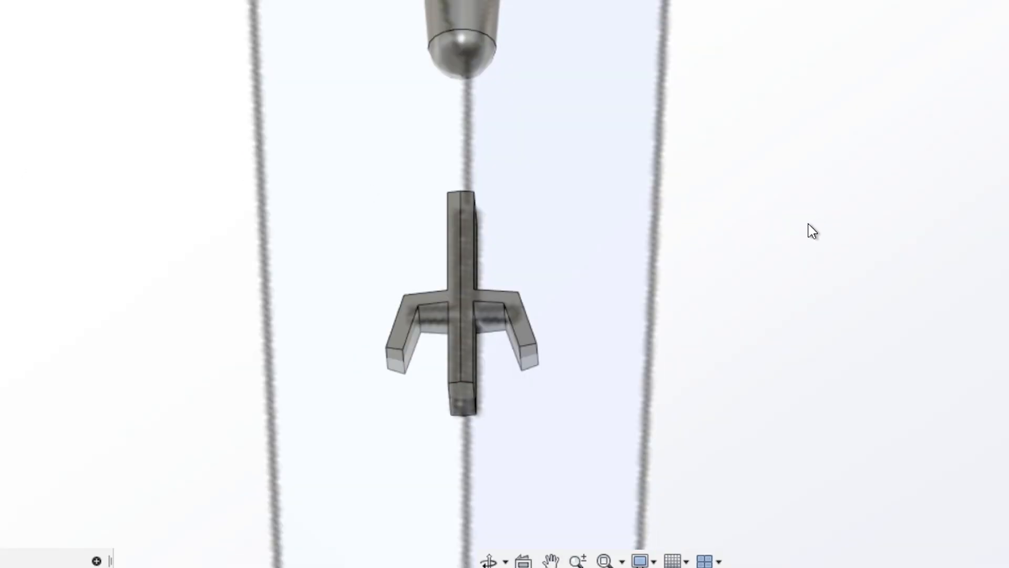
pyautogui.keyDown('shift'); pyautogui.moveTo(504, 306); pyautogui.dragTo(615, 314, button='middle'); pyautogui.keyUp('shift')
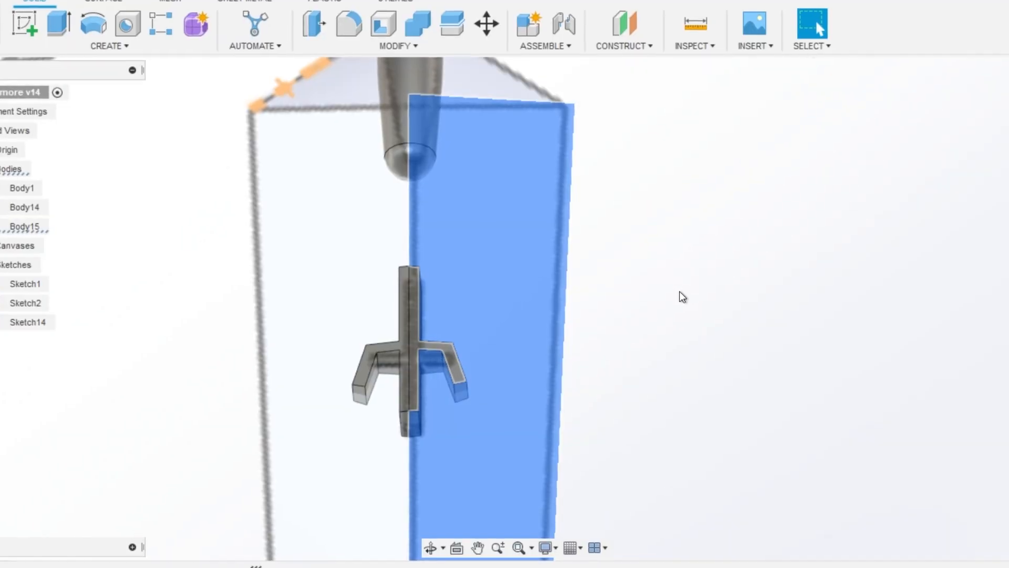
# - Set up a scale of the cross-shaped body about the centre point of the blade's widest shoulder beneath the guard
pyautogui.click(676, 298)
pyautogui.keyDown('shift'); pyautogui.moveTo(463, 356); pyautogui.dragTo(527, 361, button='middle'); pyautogui.keyUp('shift')
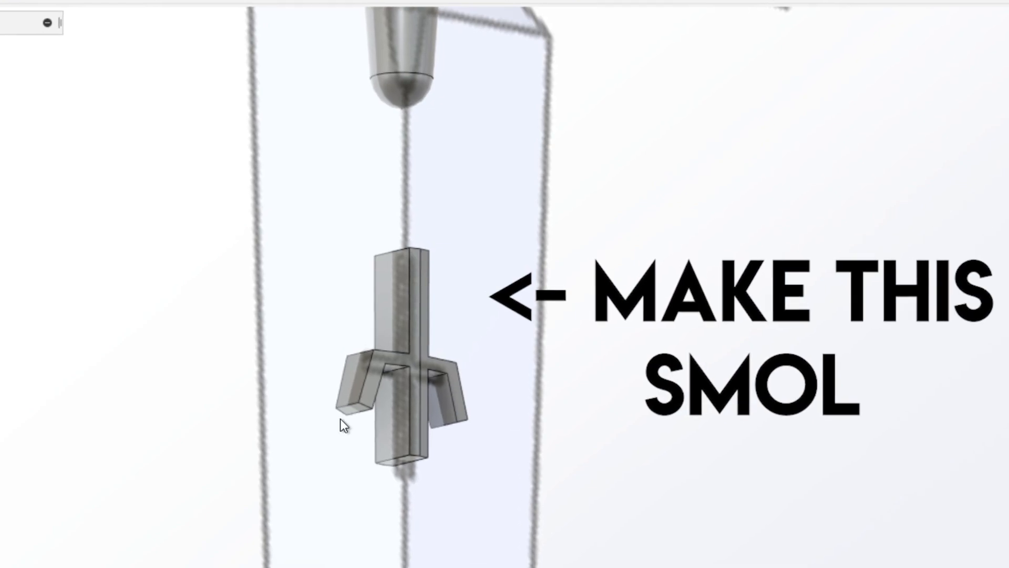
pyautogui.click(381, 13)
pyautogui.click(216, 256)
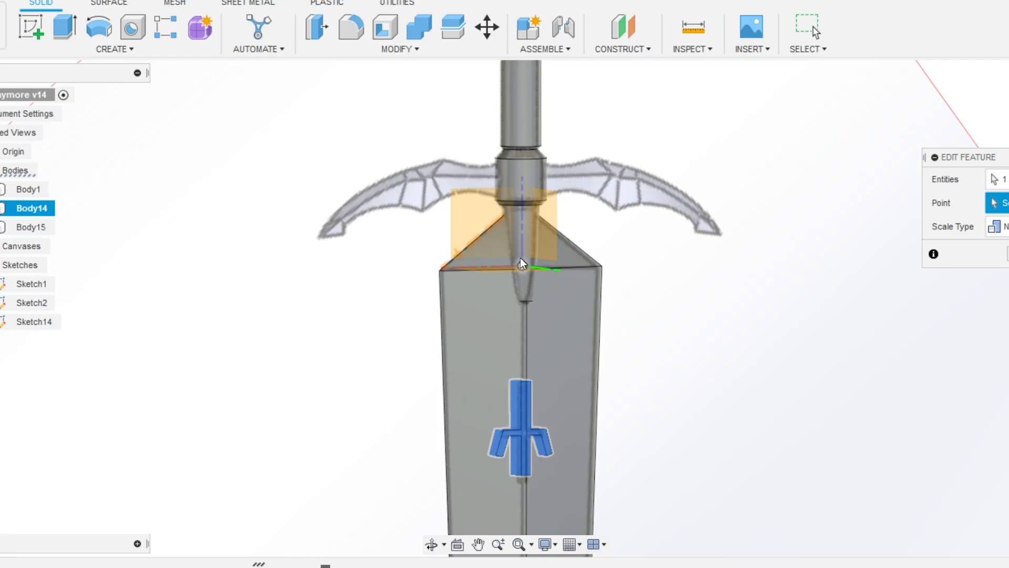
pyautogui.keyDown('shift'); pyautogui.moveTo(522, 263); pyautogui.dragTo(618, 266, button='middle'); pyautogui.keyUp('shift')
pyautogui.click(459, 273)
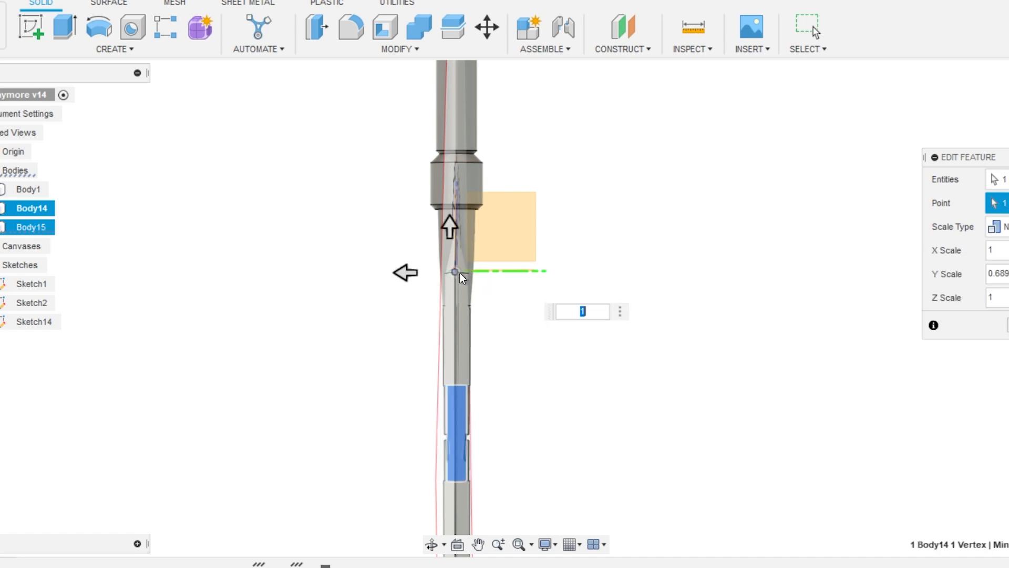
pyautogui.scroll(5, 460, 272)
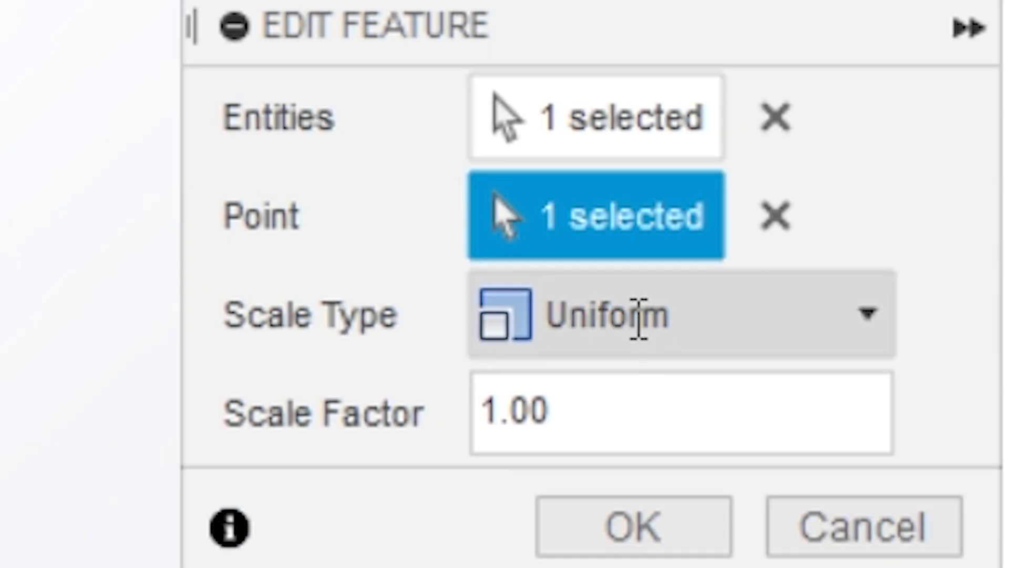
# - Scale the cross-shaped body non-uniformly with a Y scale of 0.7, leaving the X and Z scales at 1
pyautogui.click(1005, 221)
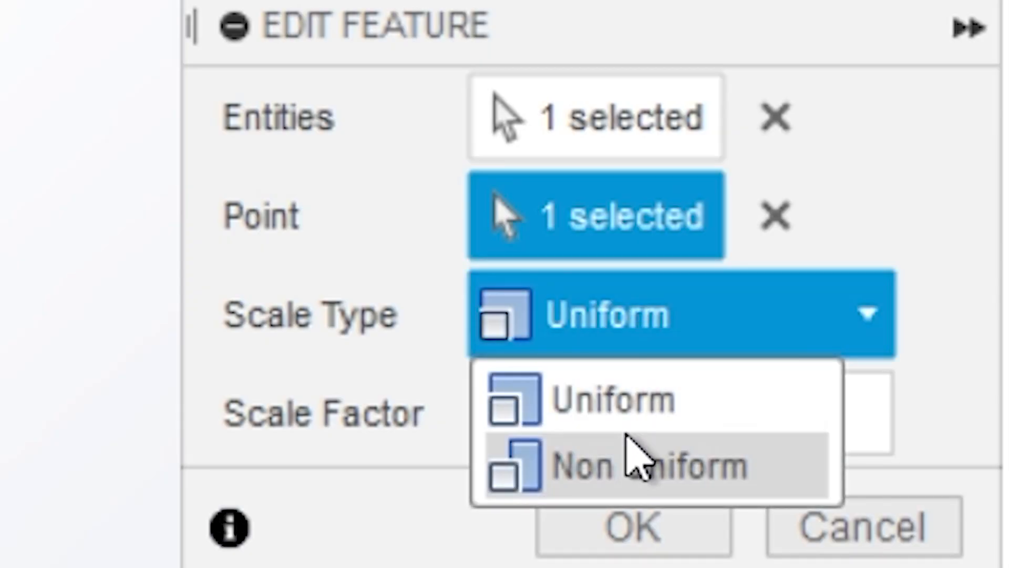
pyautogui.click(631, 465)
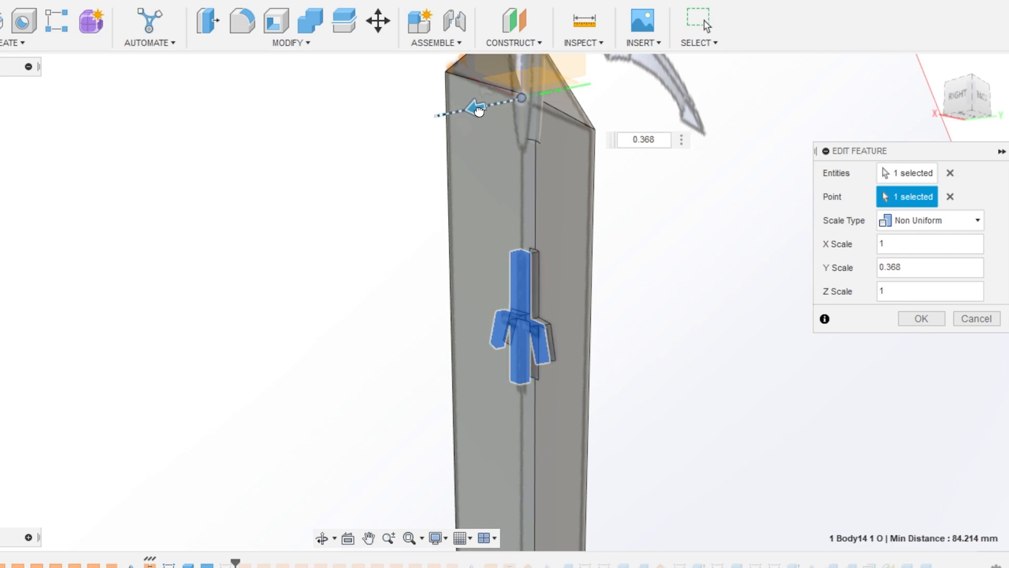
pyautogui.press('BackSpace')
pyautogui.press('BackSpace')
pyautogui.press('BackSpace')
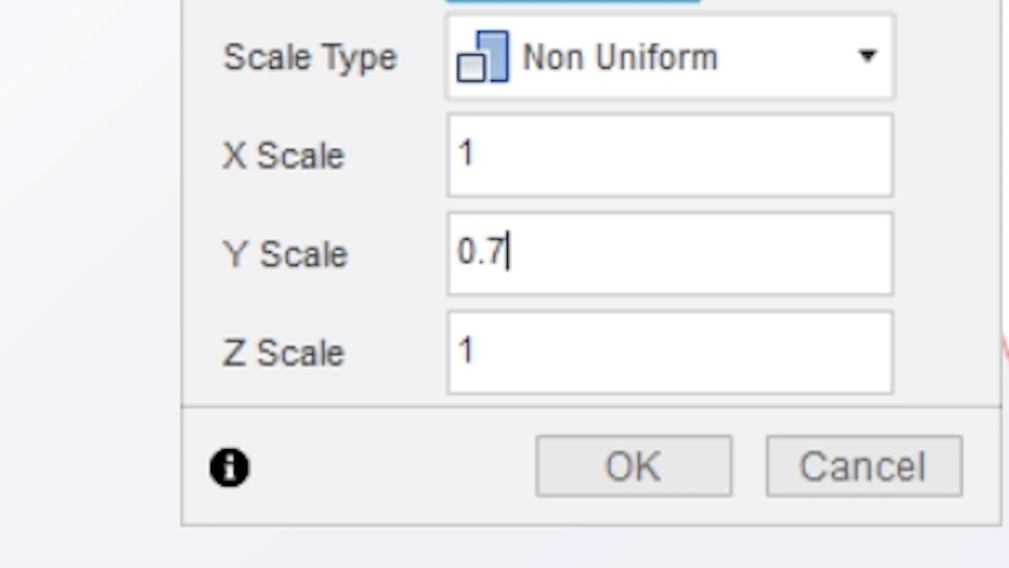
pyautogui.click(634, 465)
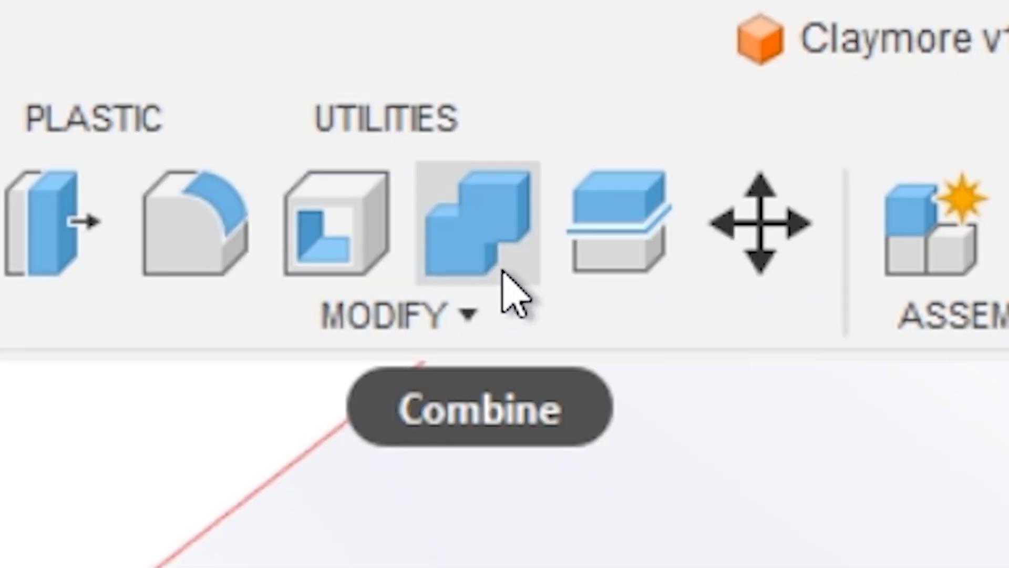
# - Combine the blade as the target body with all the other sword bodies into one body
pyautogui.click(502, 272)
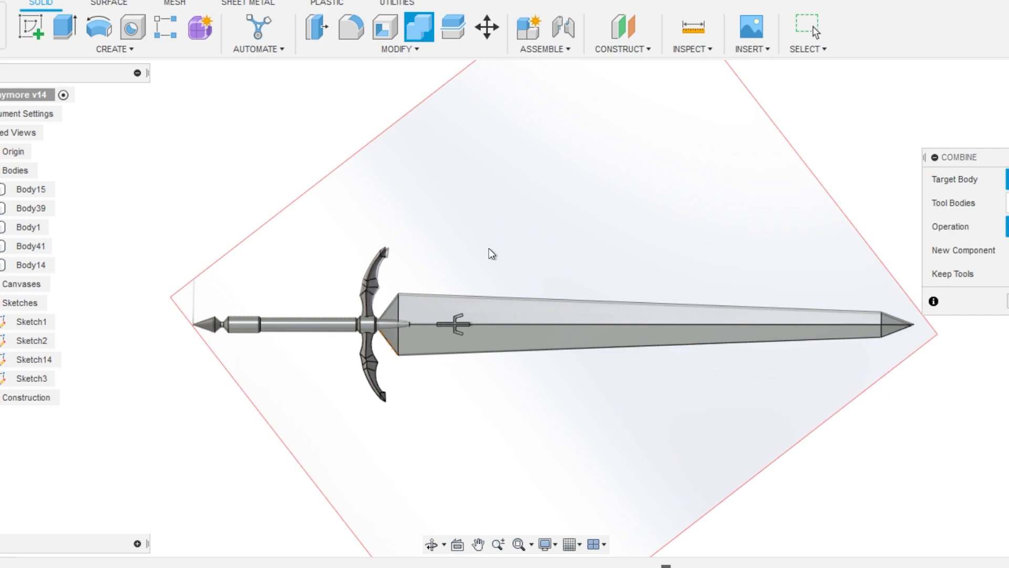
pyautogui.click(490, 311)
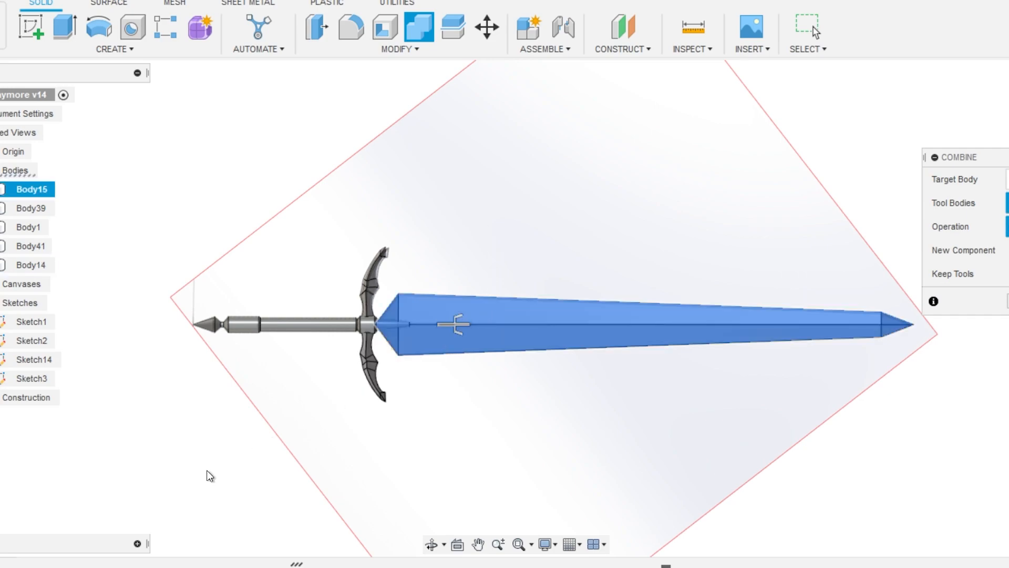
pyautogui.moveTo(183, 479); pyautogui.dragTo(536, 199)
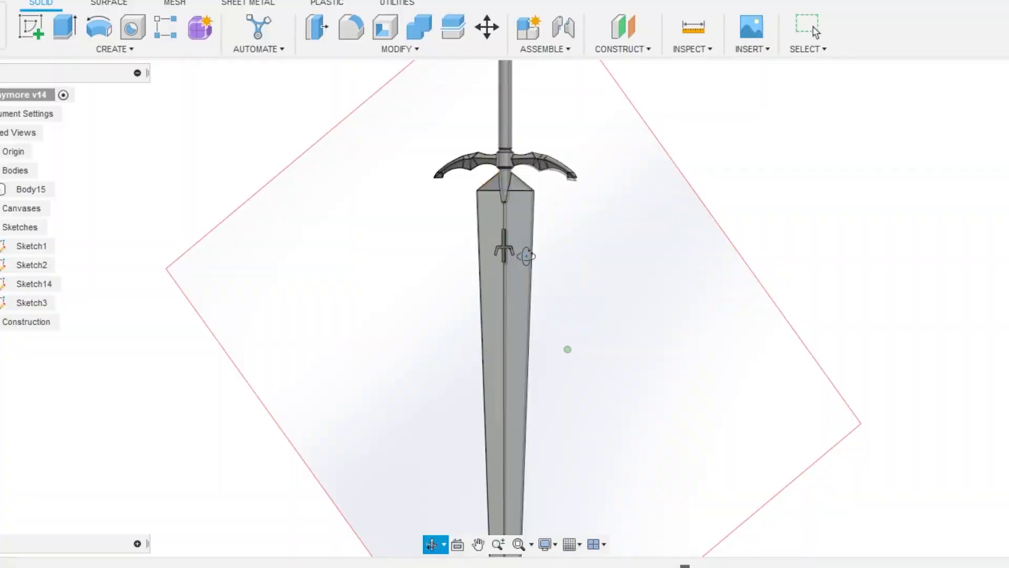
pyautogui.click(2, 190)
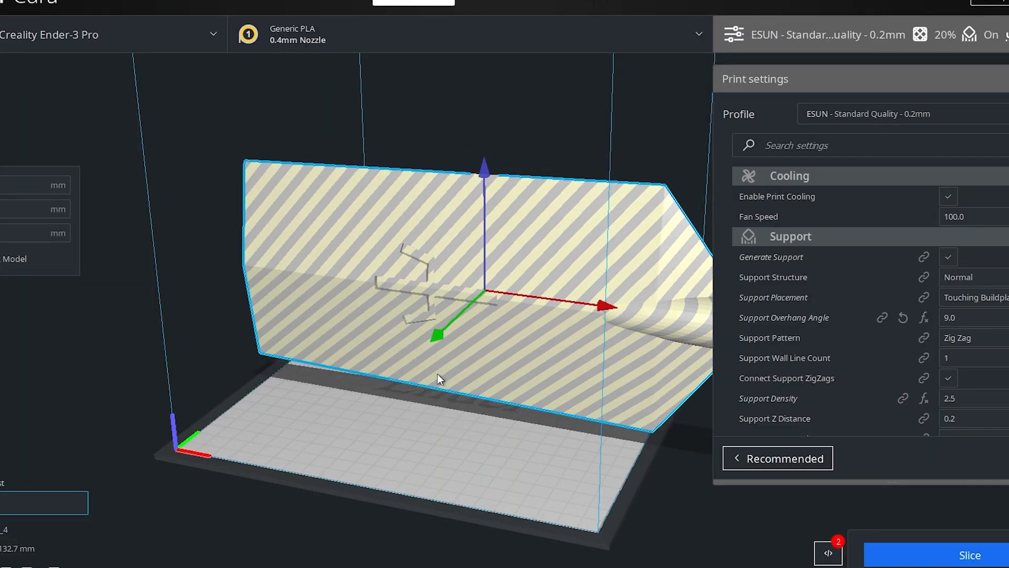
pyautogui.moveTo(519, 337); pyautogui.dragTo(621, 327)
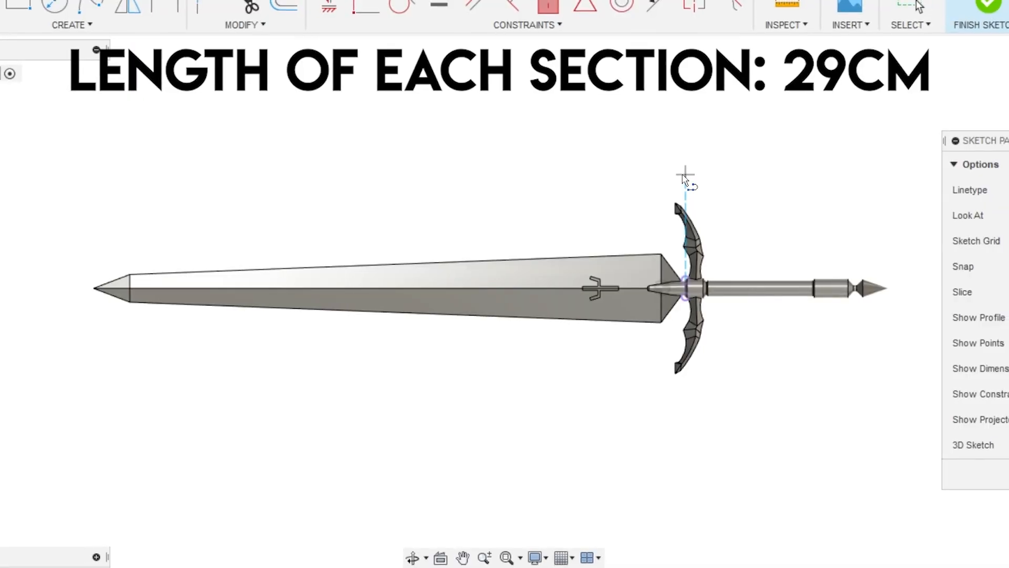
# - Offset the sketch line crossing the sword at the guard toward the blade's tip
pyautogui.press('o')
pyautogui.click(681, 321)
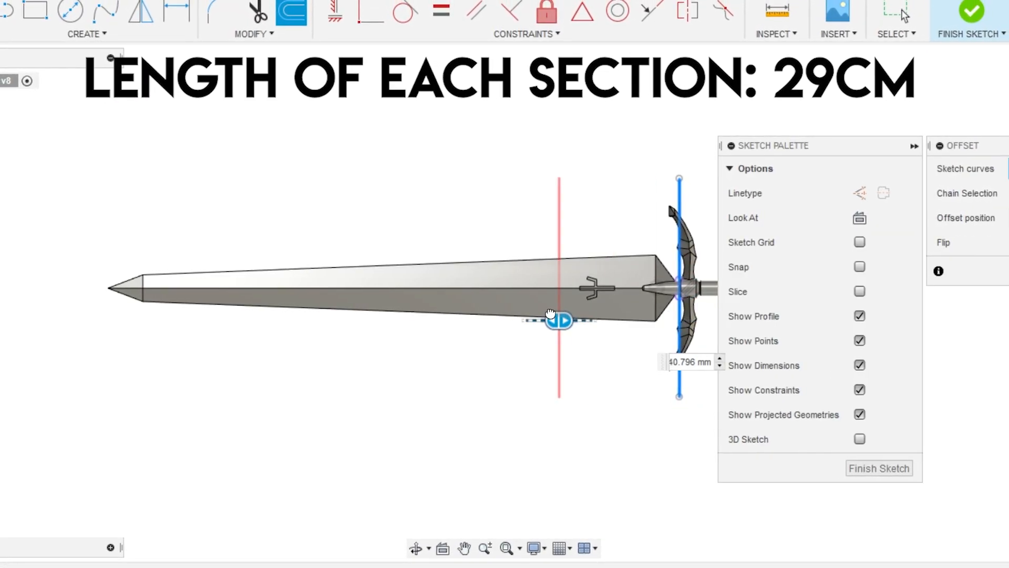